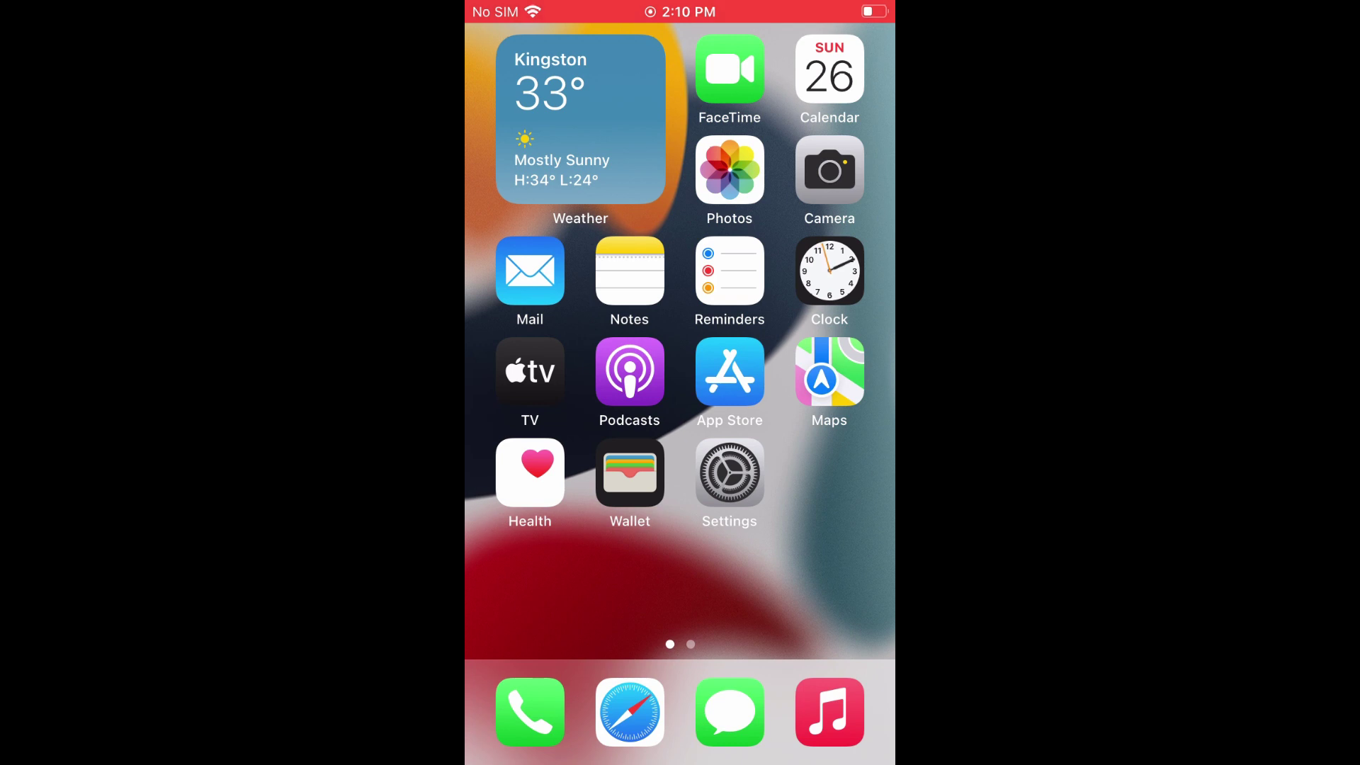
# Go from the home screen into Settings and reach the Accessibility page
pyautogui.click(729, 473)
pyautogui.scroll(-2, 681, 424)
pyautogui.scroll(-5, 680, 425)
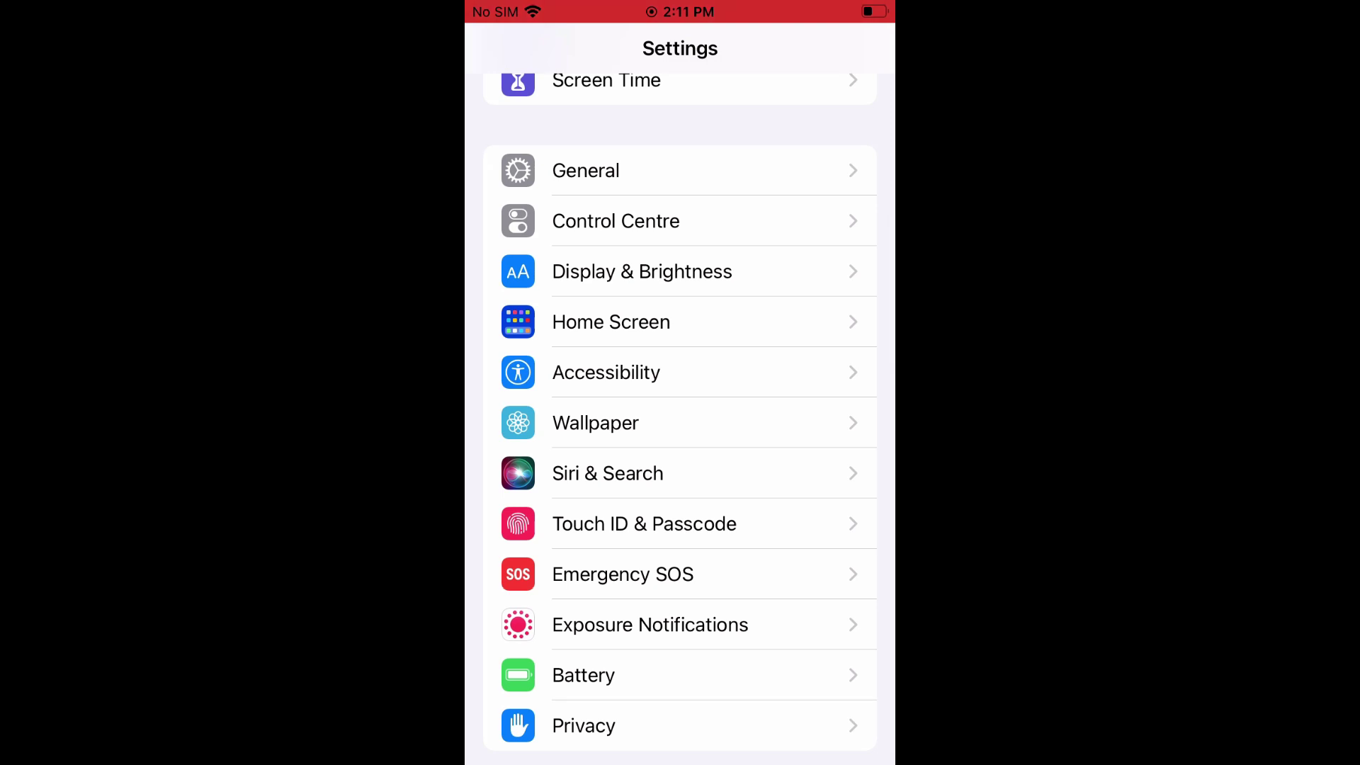
pyautogui.click(605, 372)
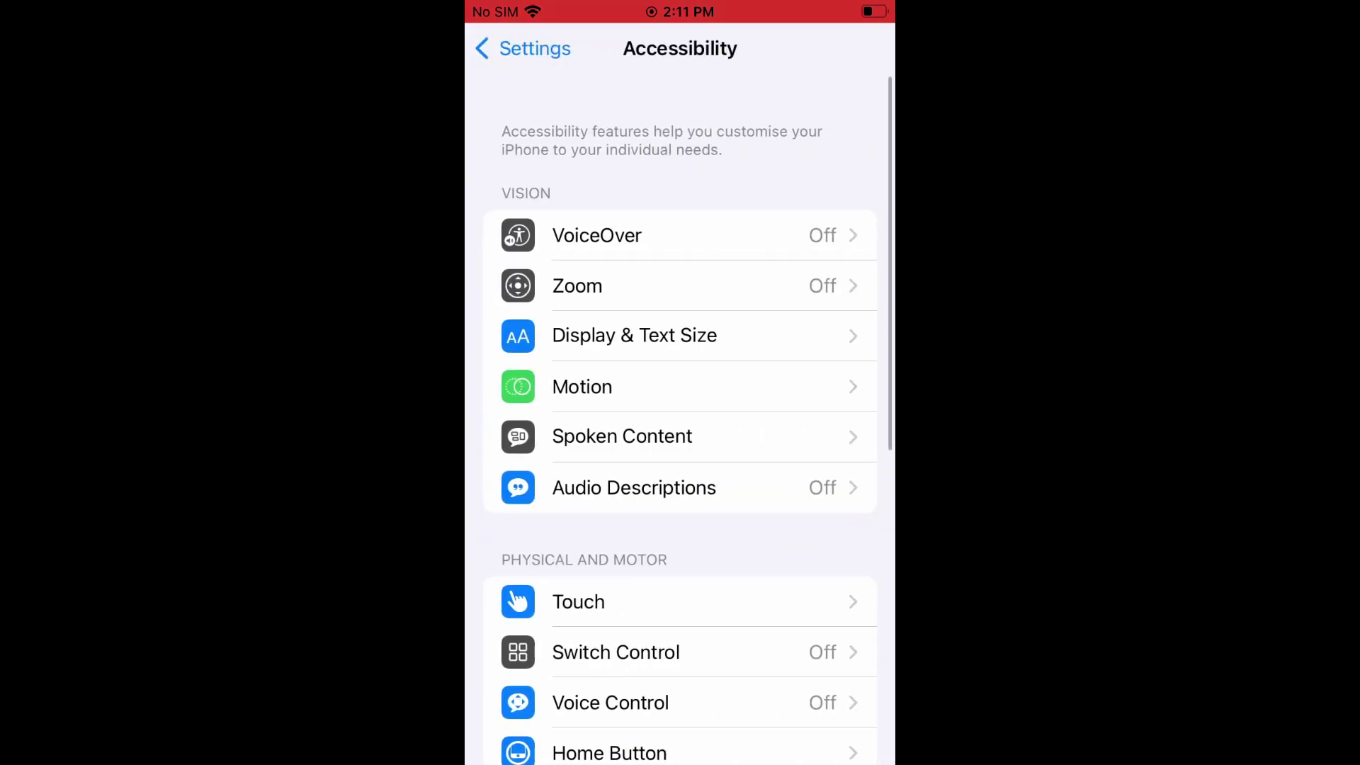
pyautogui.scroll(-5, 680, 426)
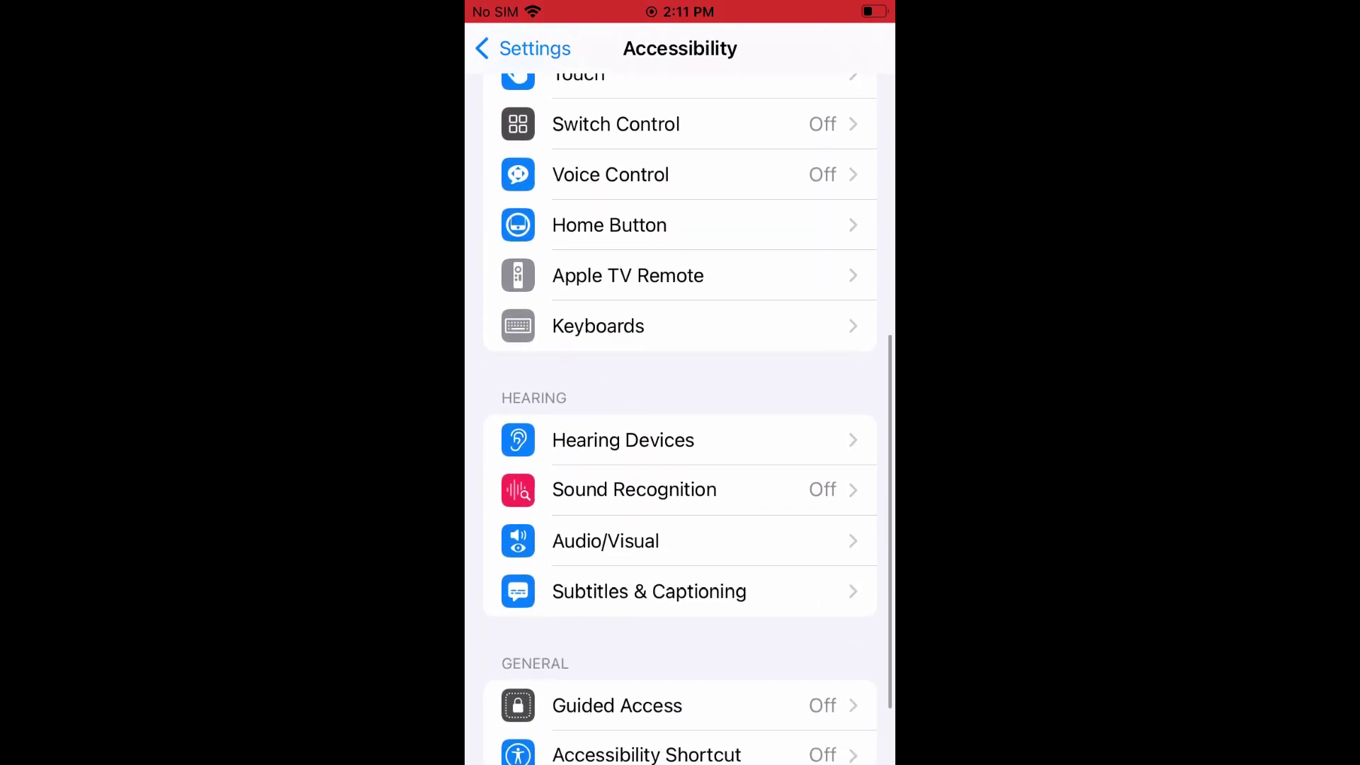
# Enter the Audio/Visual page under the Hearing section
pyautogui.click(606, 541)
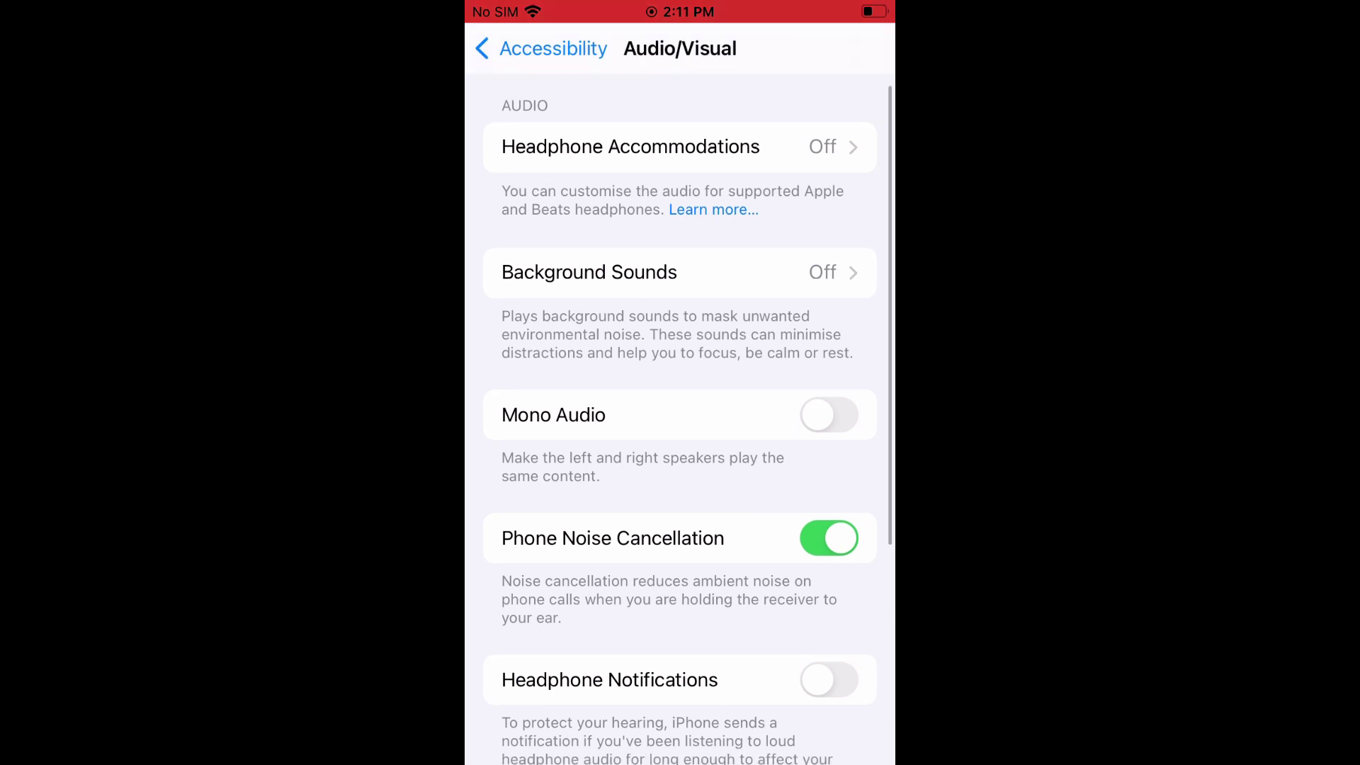
pyautogui.scroll(-5, 681, 425)
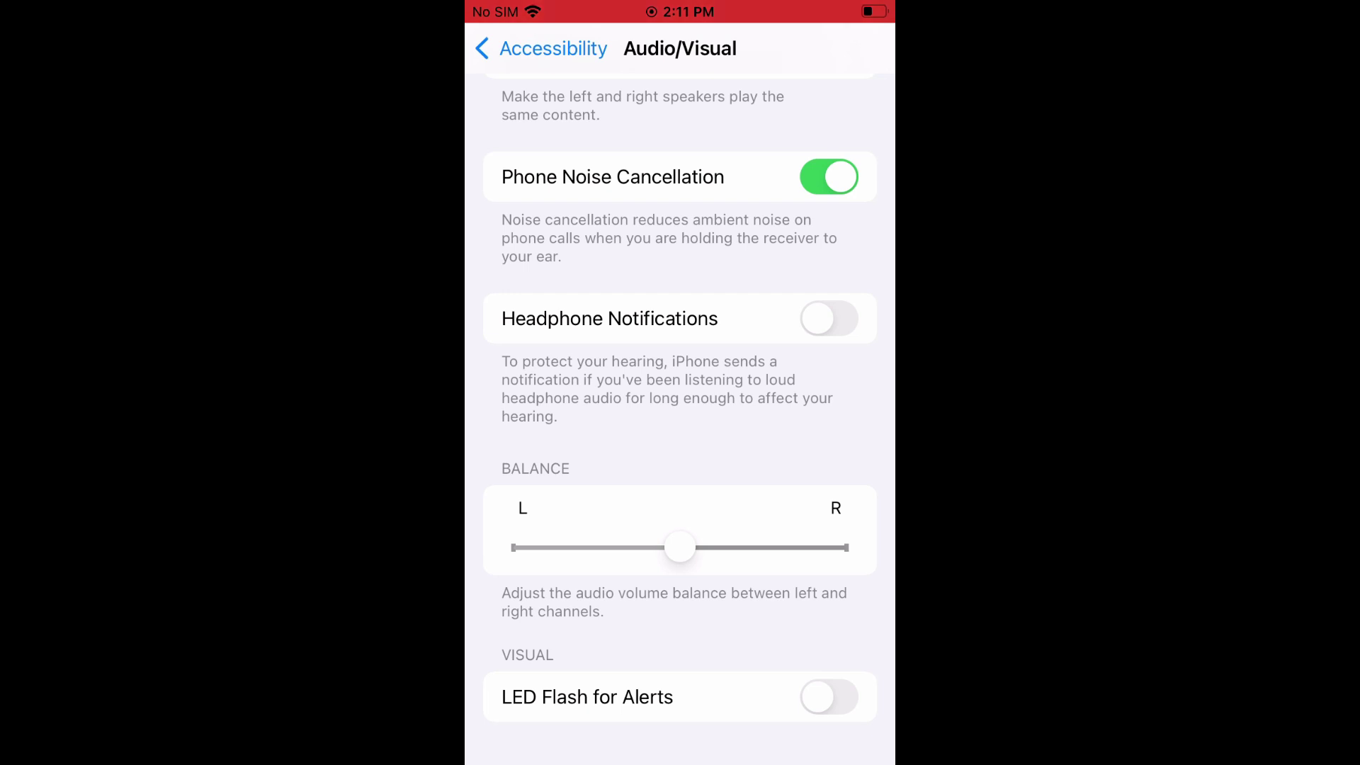
# Enable LED Flash for Alerts, which also reveals Flash on Silent enabled
pyautogui.click(828, 697)
pyautogui.scroll(-1, 680, 425)
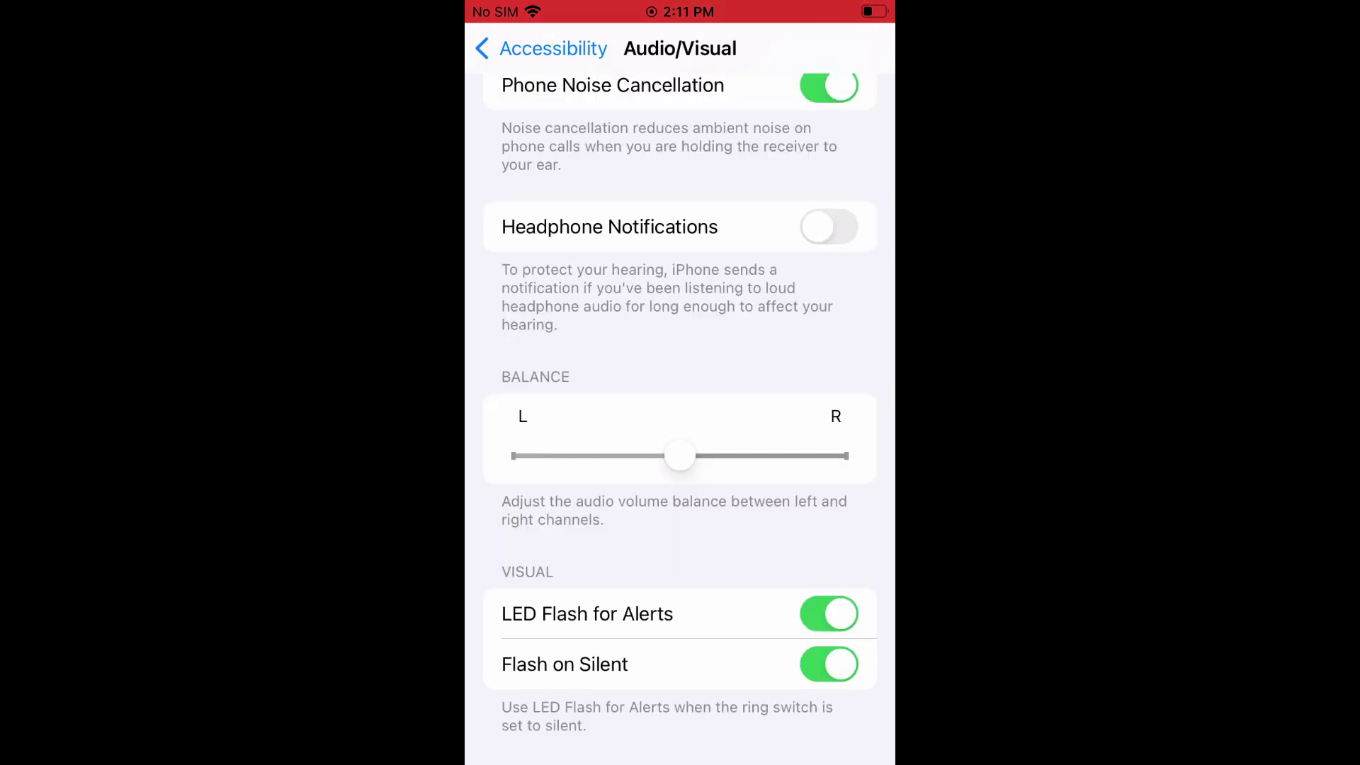
pyautogui.scroll(-1, 679, 426)
# Disable LED Flash for Alerts again, hiding the Flash on Silent option
pyautogui.click(828, 613)
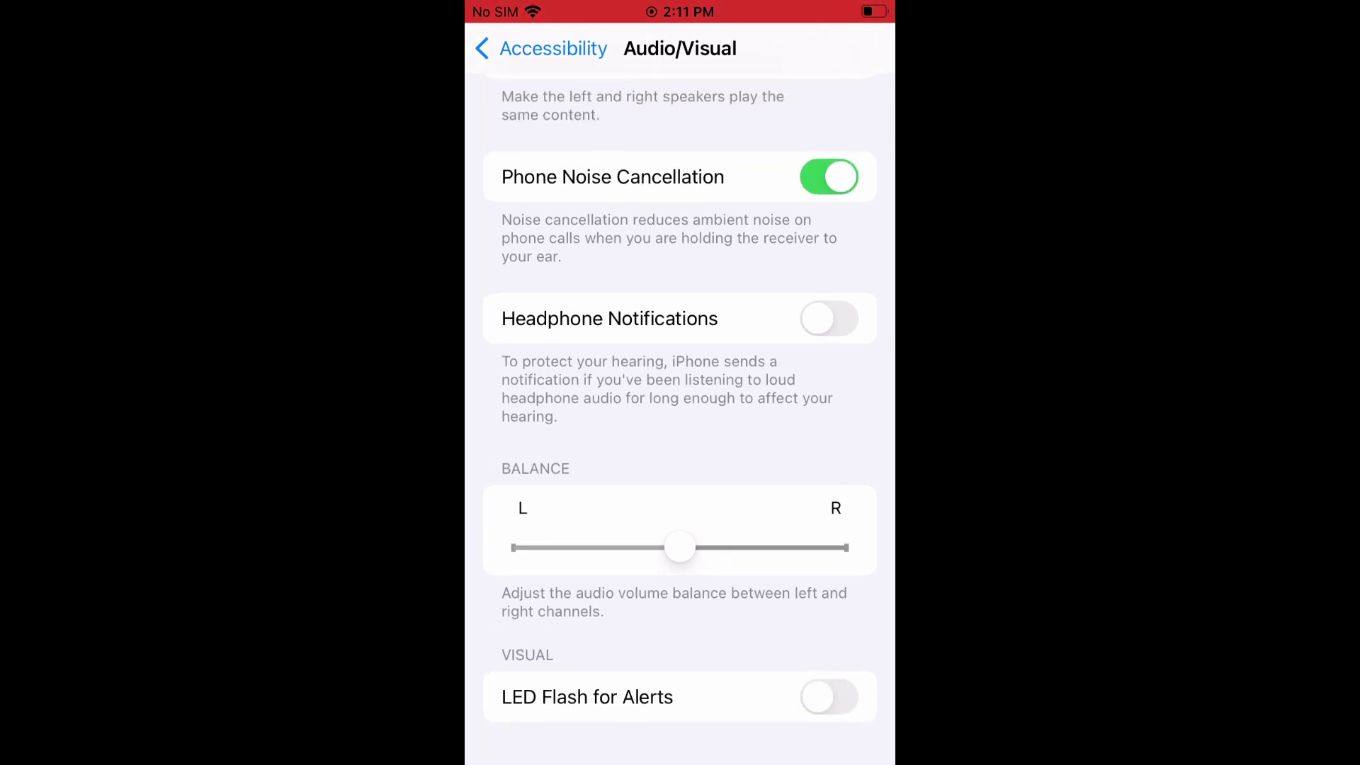